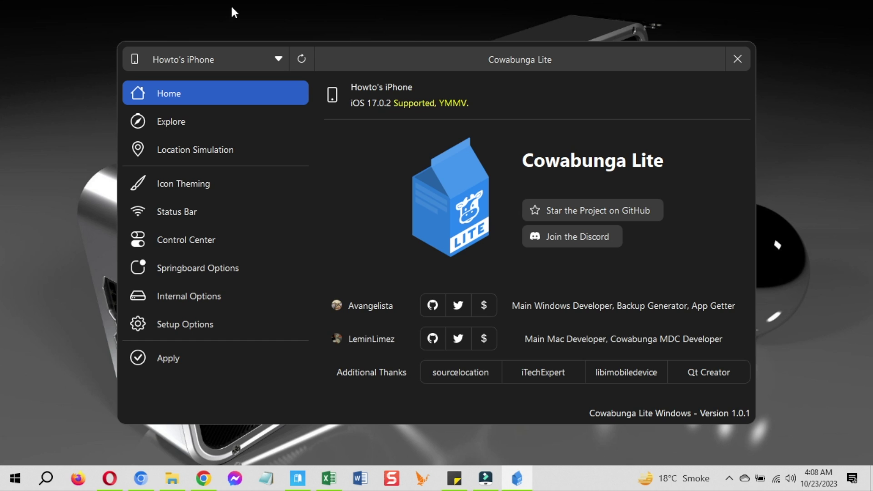
Step: Browse the Icon Theming, Status Bar, Internal Options and Setup Options pages in turn
{"action": "left_click", "coordinate": [183, 190]}
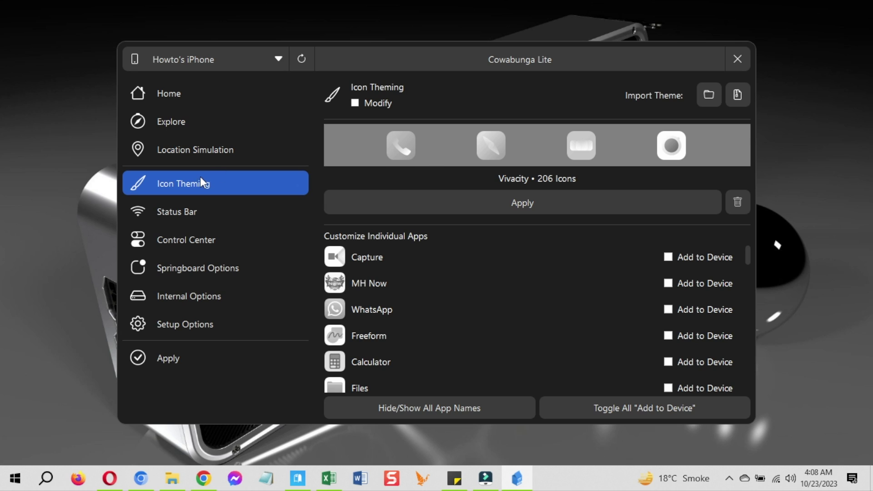
{"action": "left_click", "coordinate": [180, 210]}
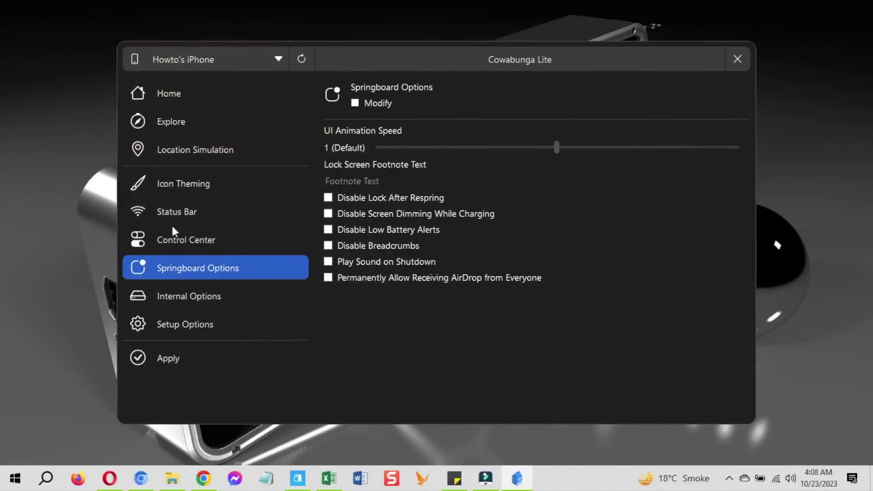
{"action": "left_click", "coordinate": [156, 300]}
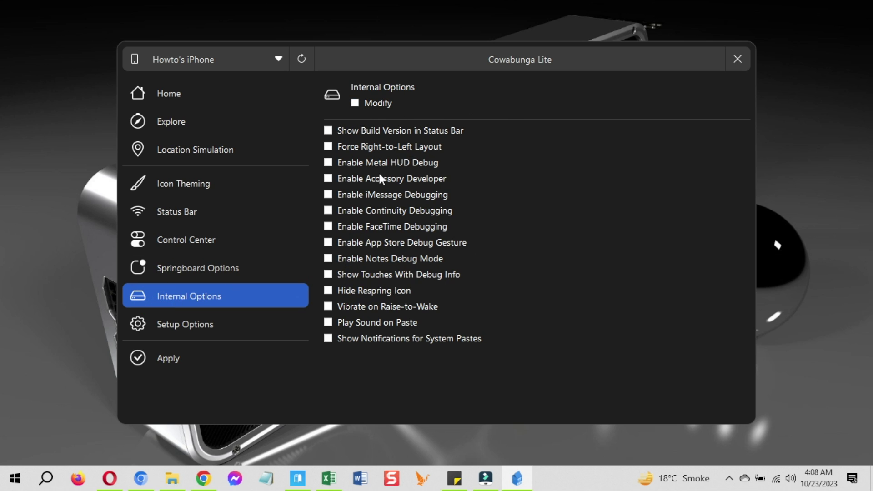
{"action": "left_click", "coordinate": [190, 322]}
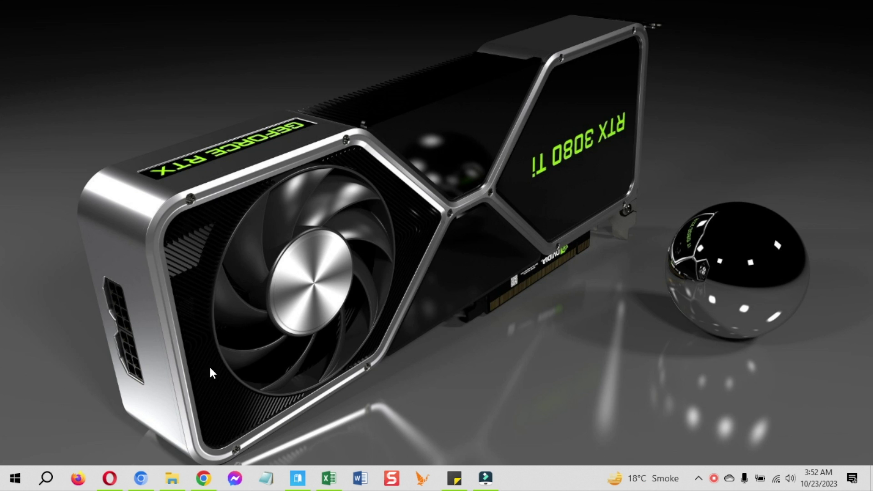
Step: Open the Cowabunga Lite Windows Package folder and inspect CowabungaLite.zip and iTunes64Setup.exe
{"action": "left_click", "coordinate": [172, 477]}
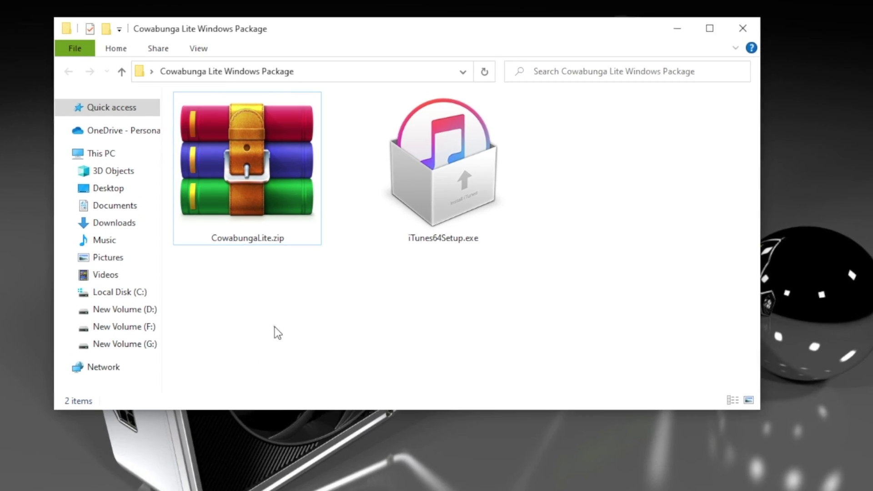
{"action": "left_click", "coordinate": [266, 297]}
{"action": "left_click", "coordinate": [266, 230]}
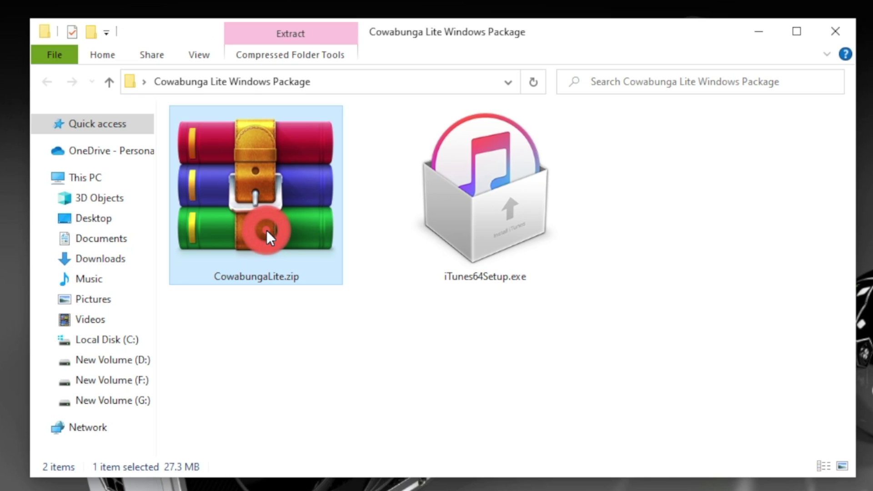
{"action": "left_click", "coordinate": [533, 180]}
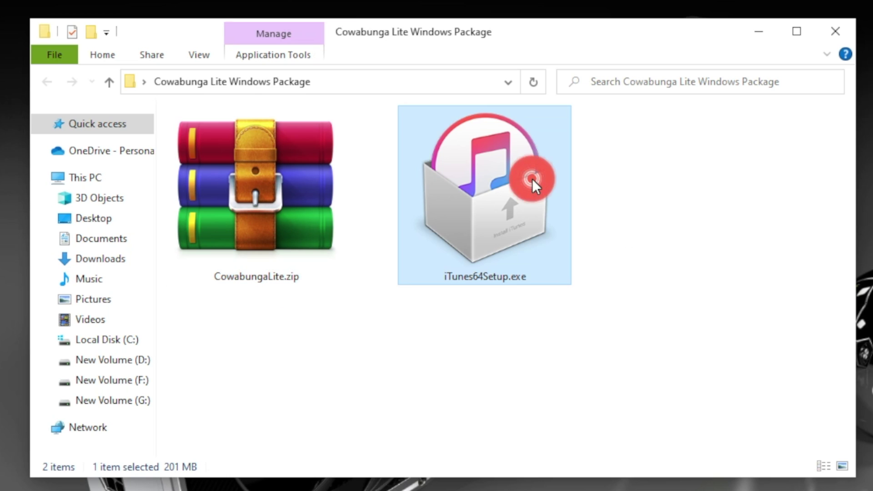
{"action": "left_click", "coordinate": [640, 176]}
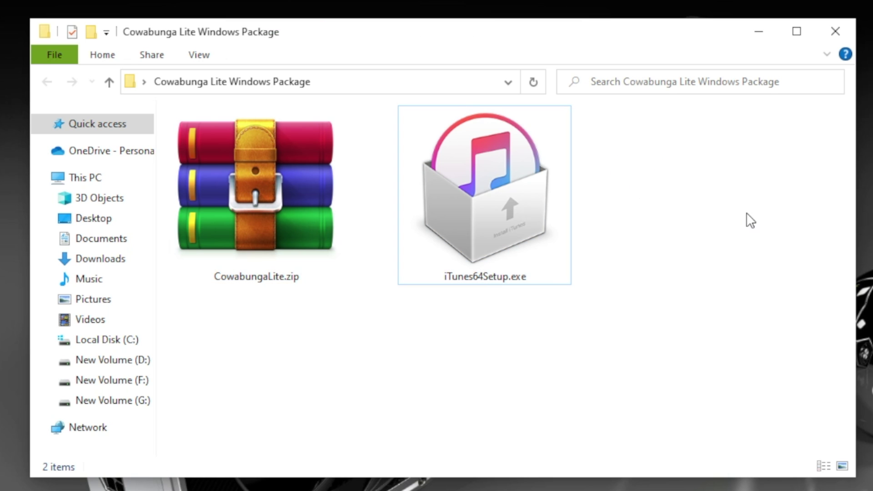
{"action": "left_click_drag", "start_coordinate": [750, 221], "coordinate": [310, 225]}
{"action": "left_click", "coordinate": [300, 397]}
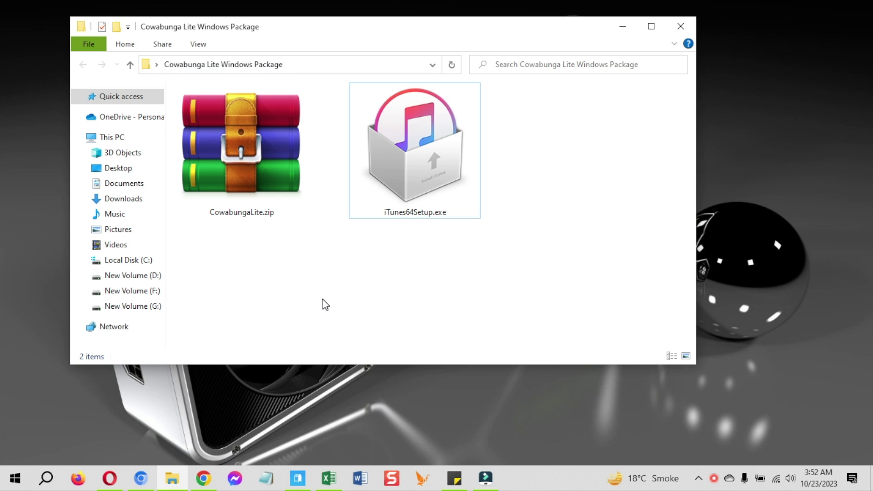
Step: Search Google for 'cowbunga lite windows techacrobat' and open the Tech Acrobat article
{"action": "left_click", "coordinate": [140, 478]}
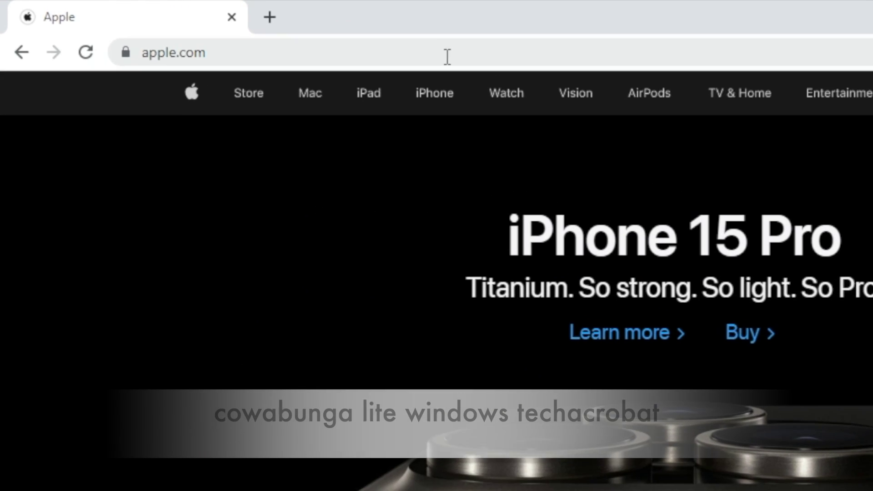
{"action": "left_click", "coordinate": [282, 33]}
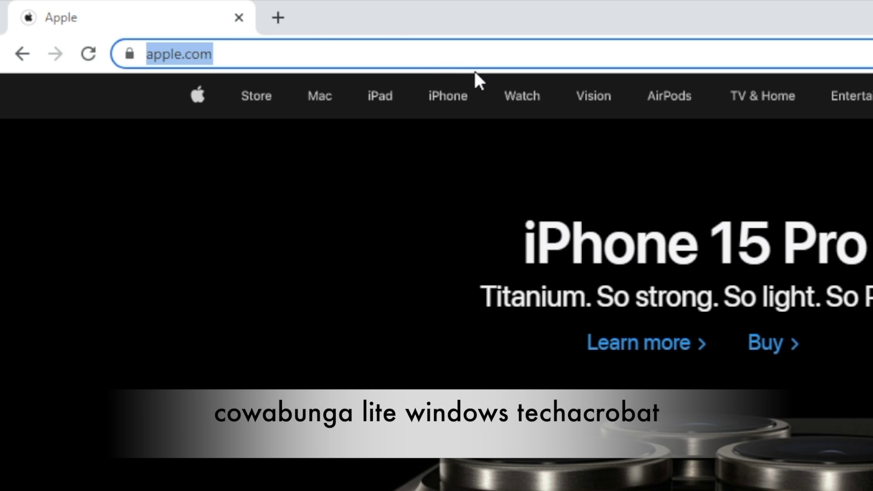
{"action": "type", "text": "cowbun"}
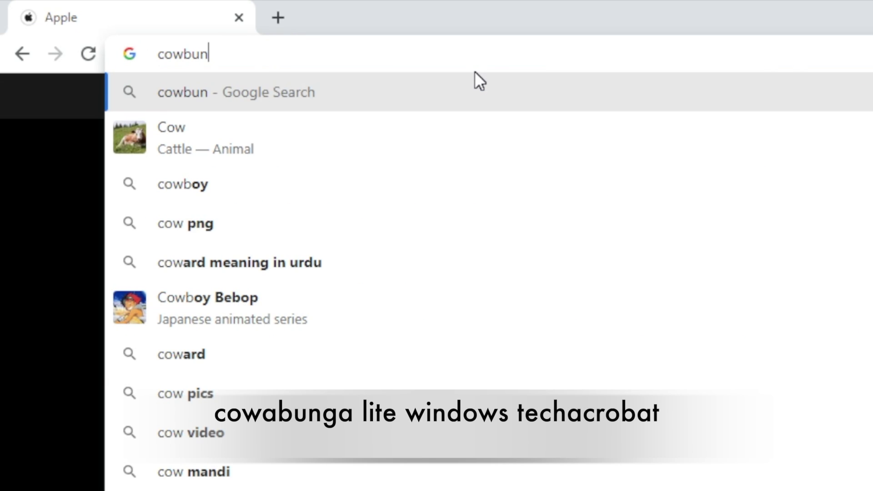
{"action": "type", "text": "ga lite wind"}
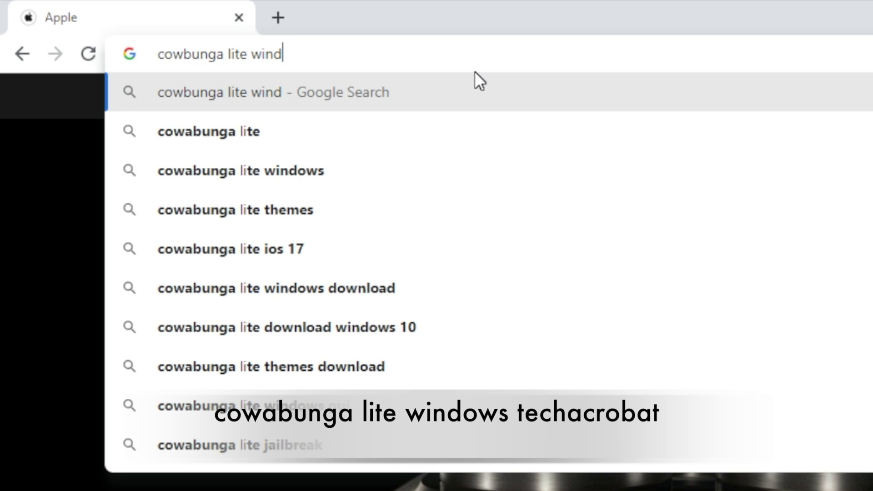
{"action": "type", "text": "ows techac"}
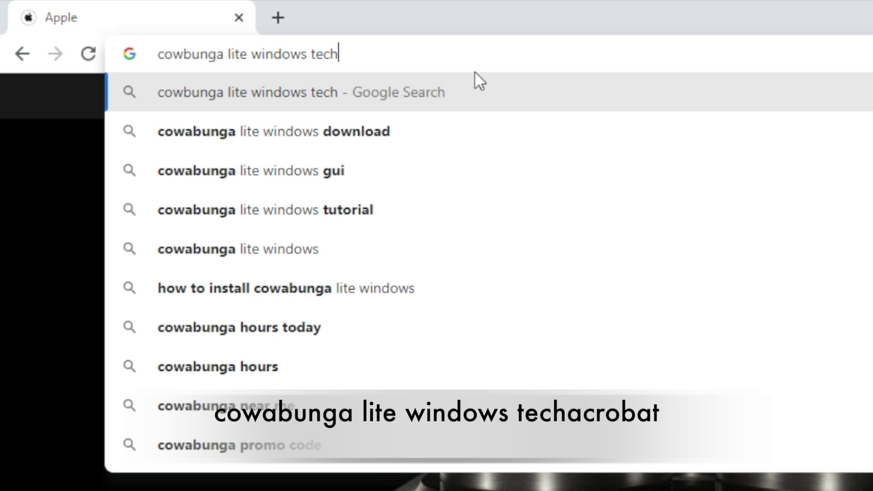
{"action": "type", "text": "robat"}
{"action": "key", "text": "Return"}
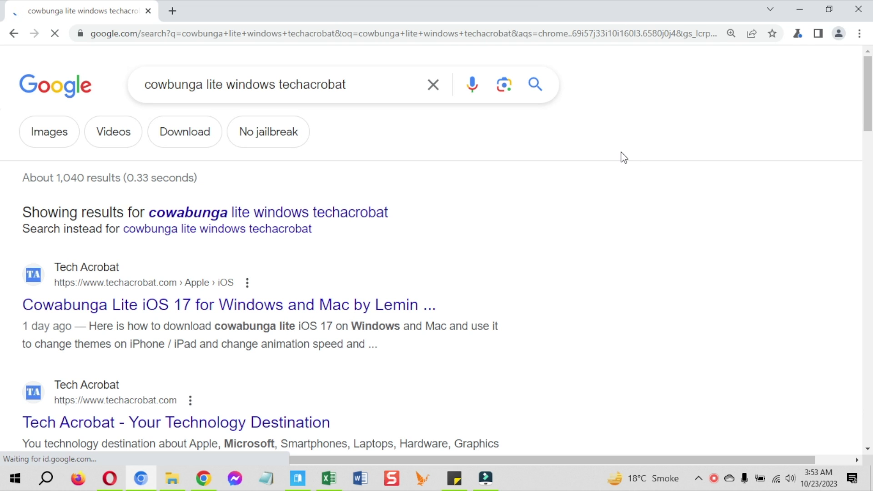
{"action": "scroll", "coordinate": [599, 212], "scroll_direction": "down", "scroll_amount": 1}
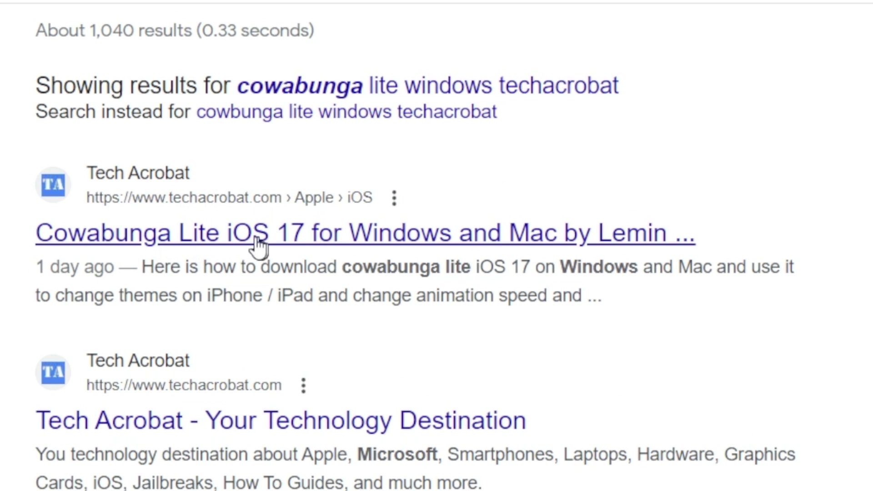
{"action": "left_click", "coordinate": [332, 243]}
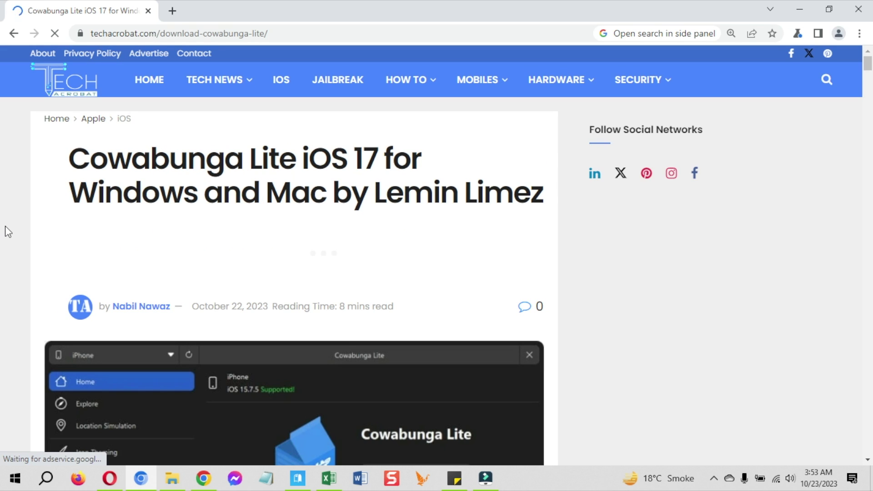
Step: Scroll the article down to Step 2 and open its iTunes download link
{"action": "scroll", "coordinate": [6, 230], "scroll_direction": "down", "scroll_amount": 10}
{"action": "scroll", "coordinate": [8, 232], "scroll_direction": "down", "scroll_amount": 15}
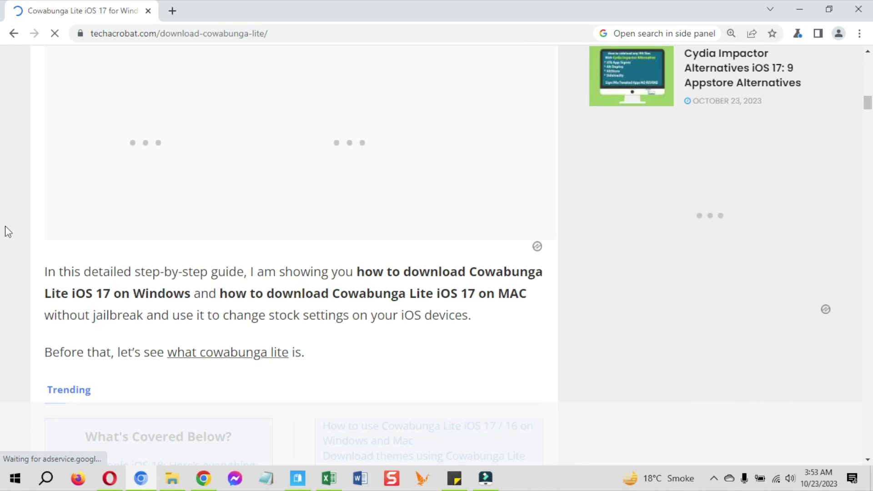
{"action": "scroll", "coordinate": [8, 232], "scroll_direction": "down", "scroll_amount": 15}
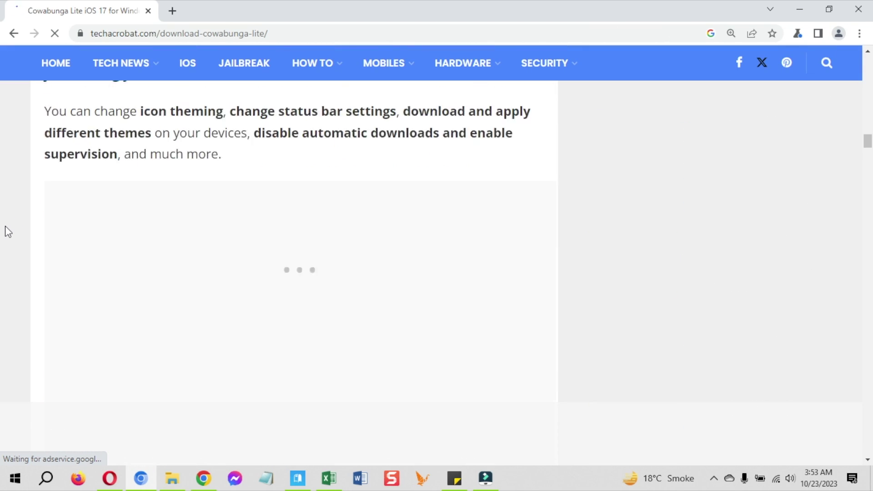
{"action": "scroll", "coordinate": [8, 232], "scroll_direction": "down", "scroll_amount": 10}
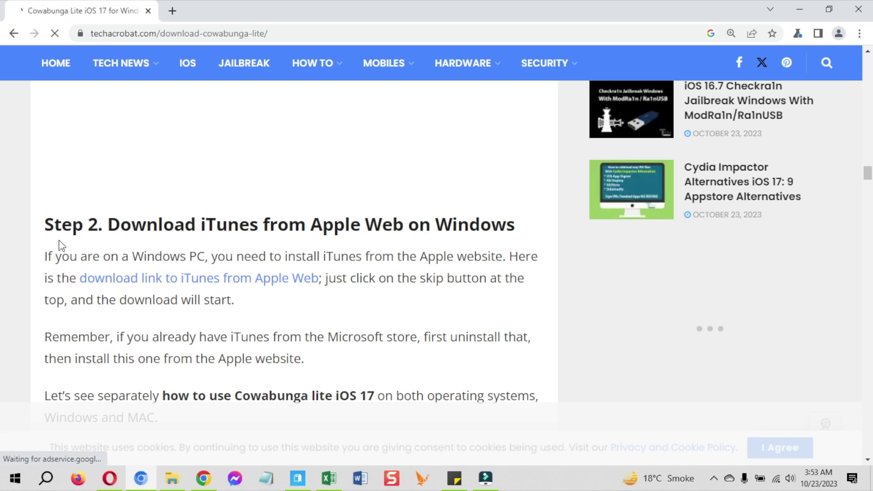
{"action": "scroll", "coordinate": [58, 246], "scroll_direction": "up", "scroll_amount": 10}
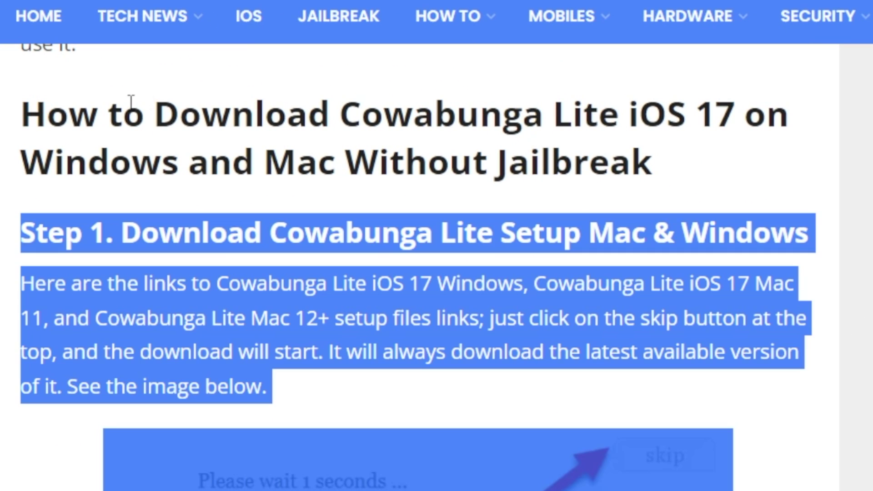
{"action": "left_click", "coordinate": [115, 132]}
{"action": "left_click_drag", "start_coordinate": [20, 114], "coordinate": [654, 168]}
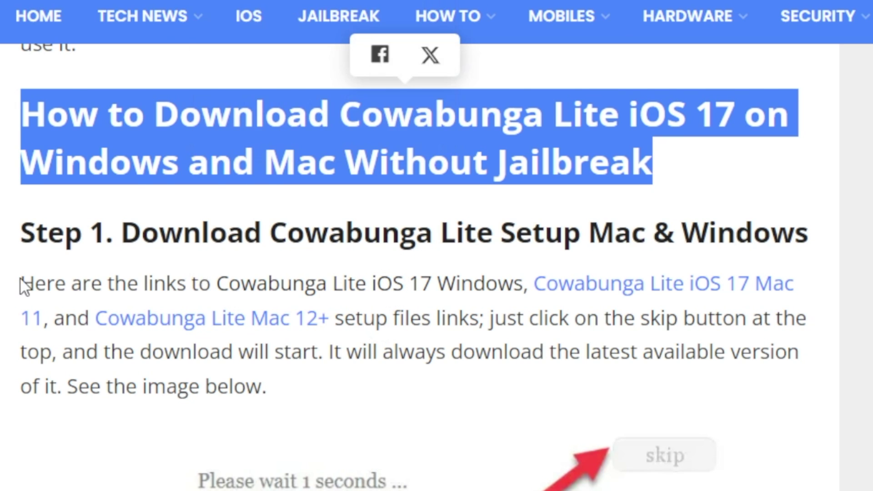
{"action": "scroll", "coordinate": [20, 279], "scroll_direction": "down", "scroll_amount": 8}
{"action": "left_click", "coordinate": [240, 263]}
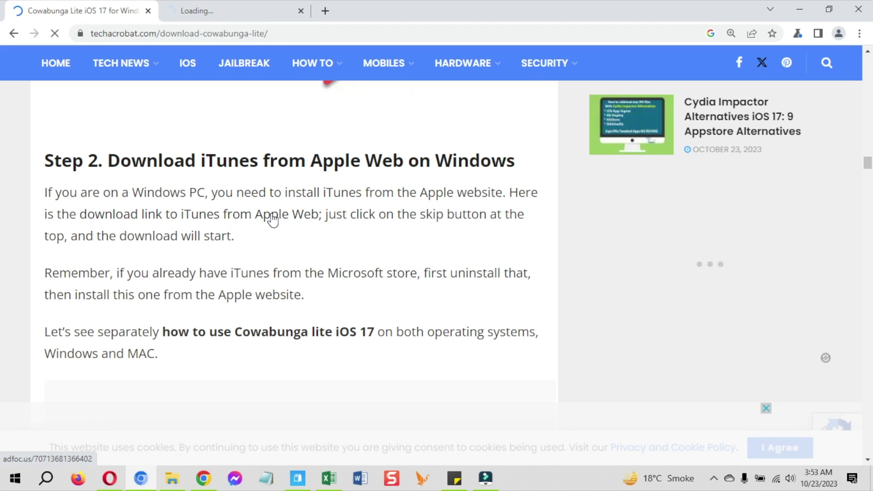
Step: Start the CowabungaLite.zip download from the AdFoc.us page, then cancel it
{"action": "left_click", "coordinate": [274, 218]}
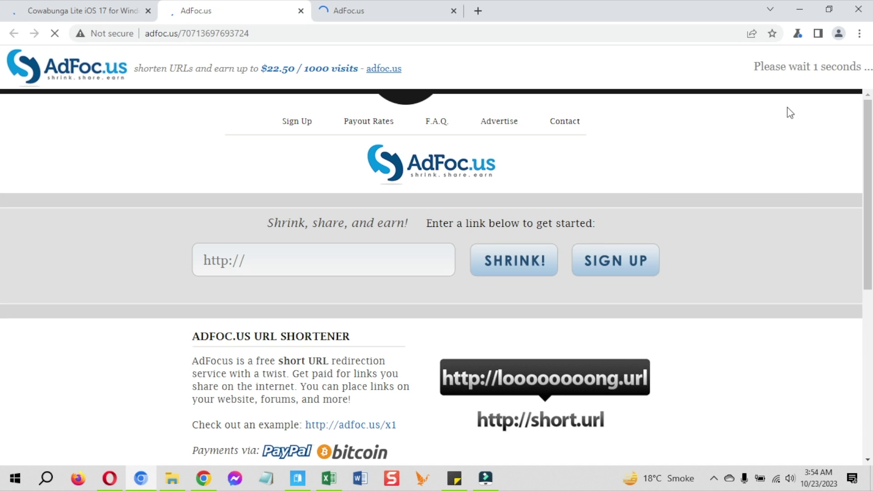
{"action": "left_click", "coordinate": [831, 68]}
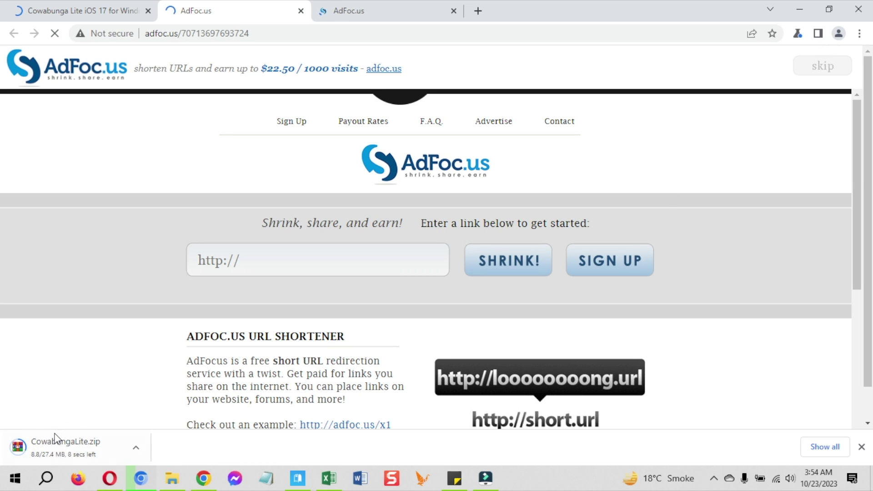
{"action": "right_click", "coordinate": [59, 439]}
{"action": "left_click", "coordinate": [111, 428]}
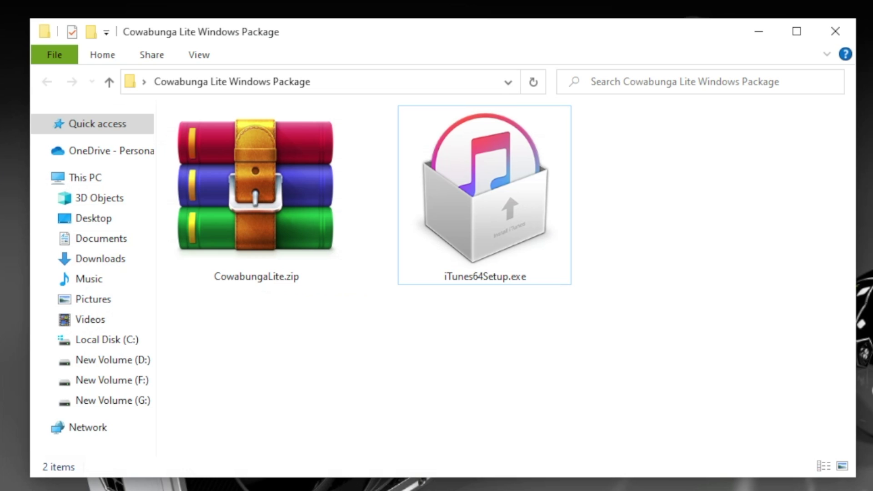
Step: Extract CowabungaLite.zip into a new CowabungaLite folder
{"action": "left_click", "coordinate": [700, 273]}
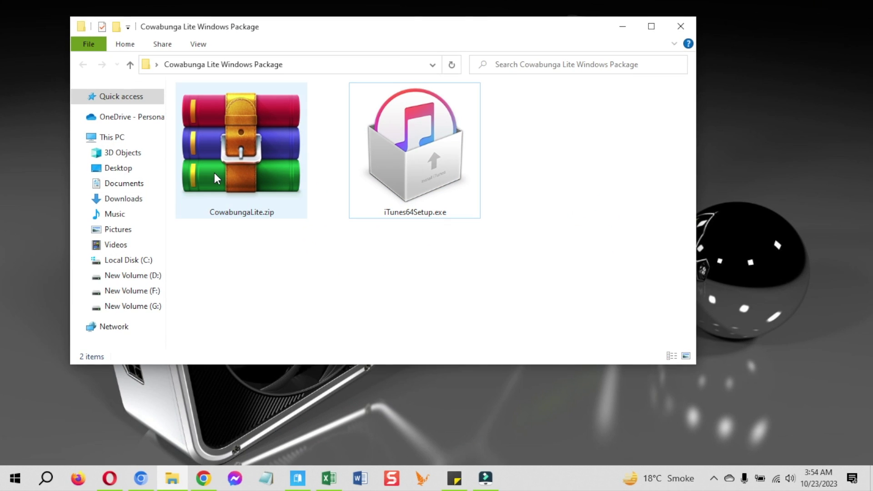
{"action": "left_click", "coordinate": [214, 173]}
{"action": "right_click", "coordinate": [214, 173]}
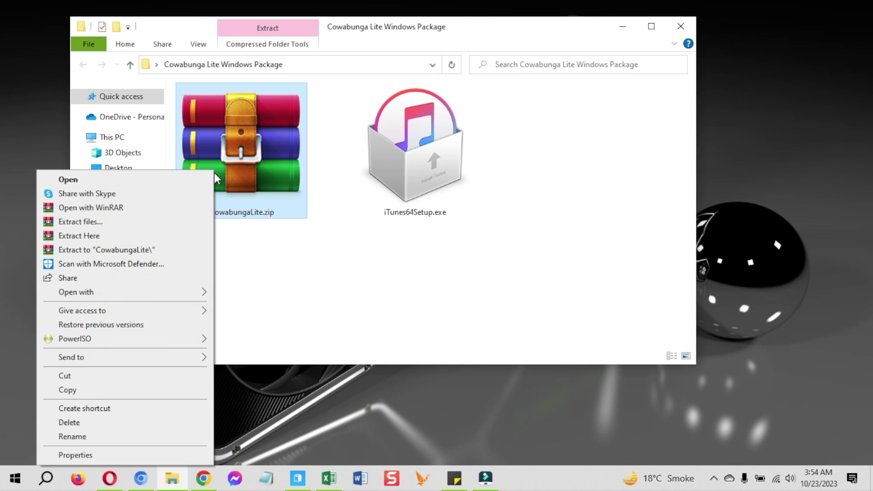
{"action": "left_click", "coordinate": [161, 249]}
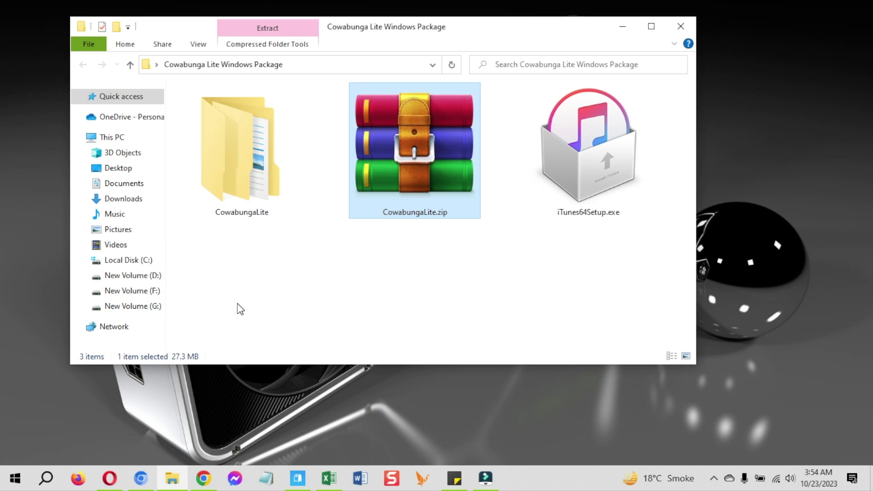
Step: Open the CowabungaLite folder and its CowabungaLite-1.0.1 subfolder
{"action": "left_click", "coordinate": [244, 163]}
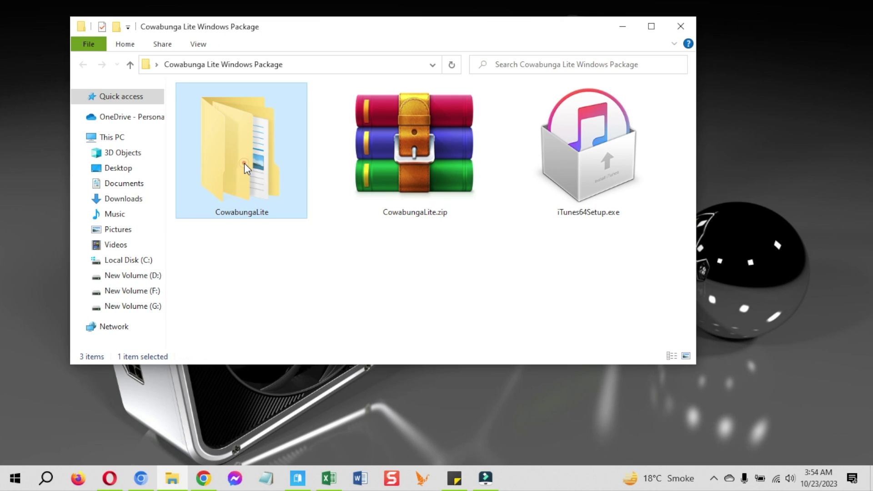
{"action": "double_click", "coordinate": [244, 163]}
{"action": "left_click", "coordinate": [233, 104]}
{"action": "double_click", "coordinate": [233, 103]}
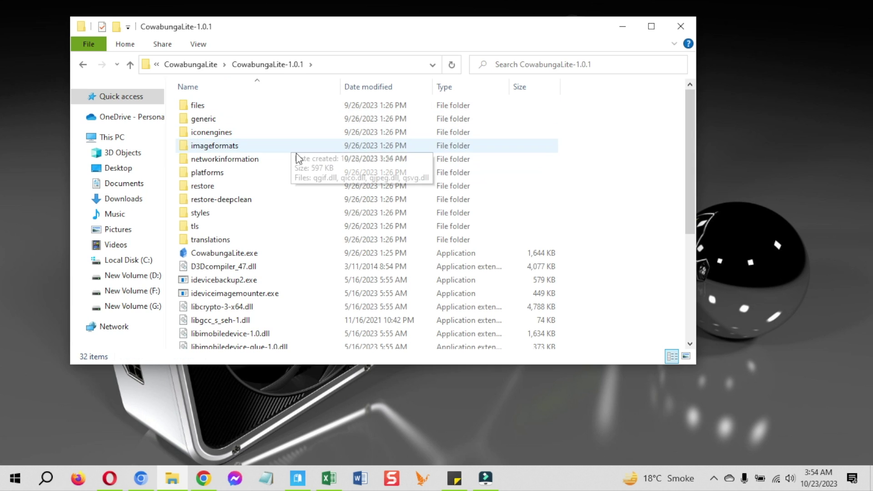
Step: Launch CowabungaLite.exe, browse each settings page, and review pending tweaks showing Setup Options Ready
{"action": "double_click", "coordinate": [227, 253]}
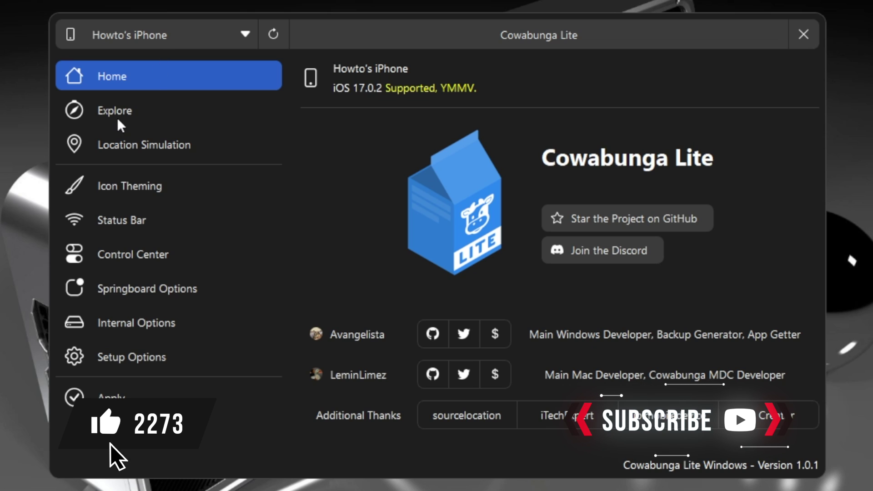
{"action": "left_click", "coordinate": [127, 192]}
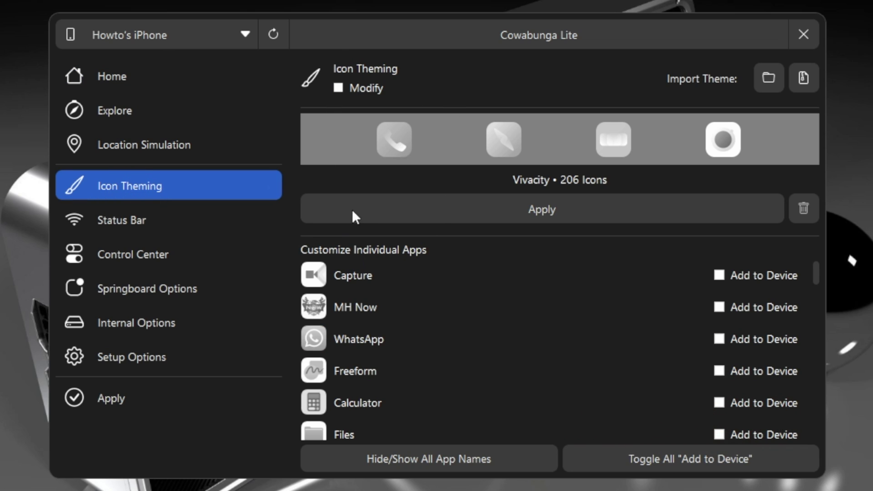
{"action": "left_click", "coordinate": [128, 221]}
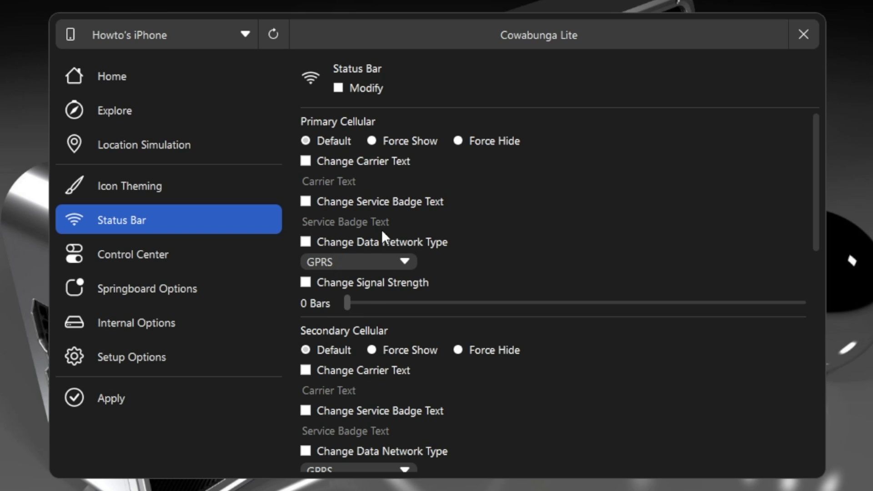
{"action": "left_click", "coordinate": [146, 262]}
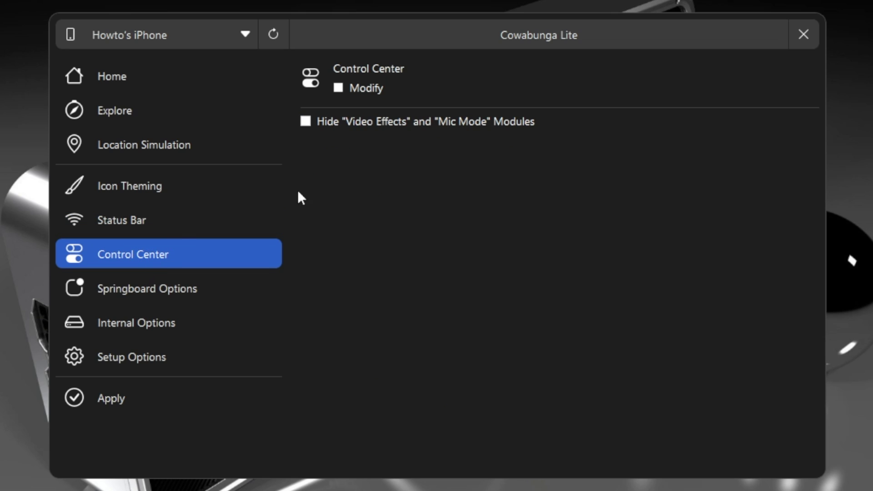
{"action": "left_click", "coordinate": [134, 288]}
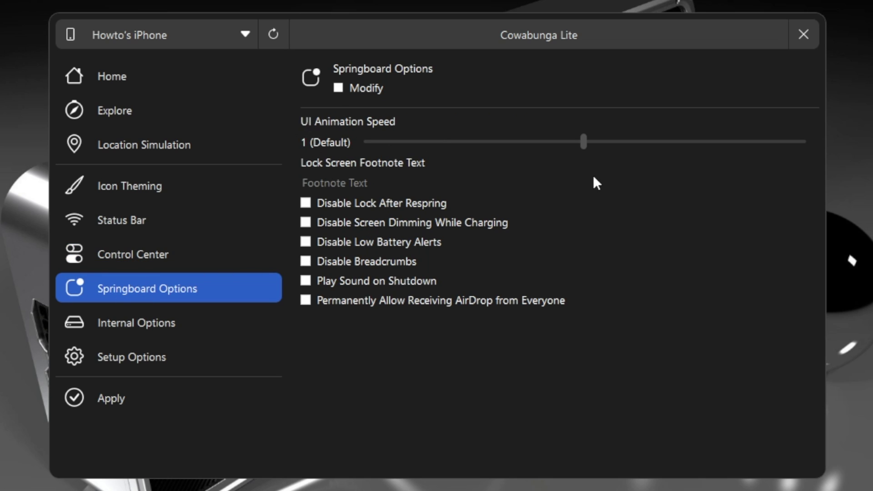
{"action": "left_click", "coordinate": [98, 333]}
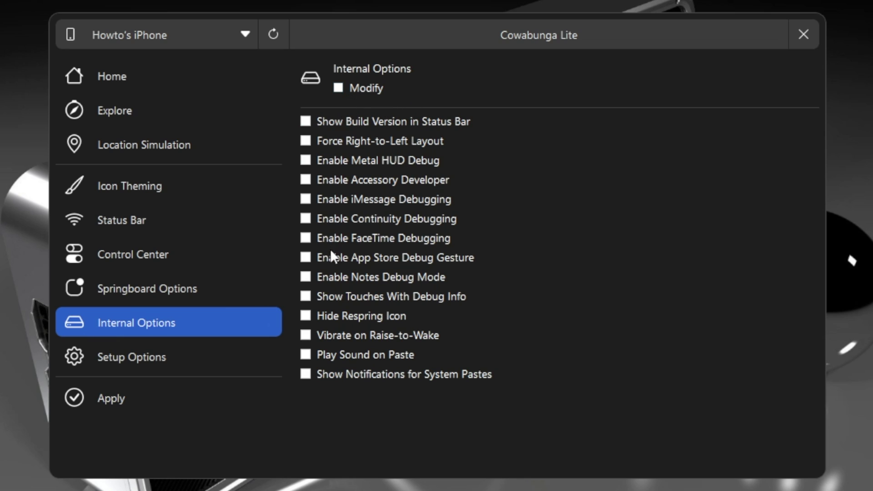
{"action": "left_click", "coordinate": [138, 354]}
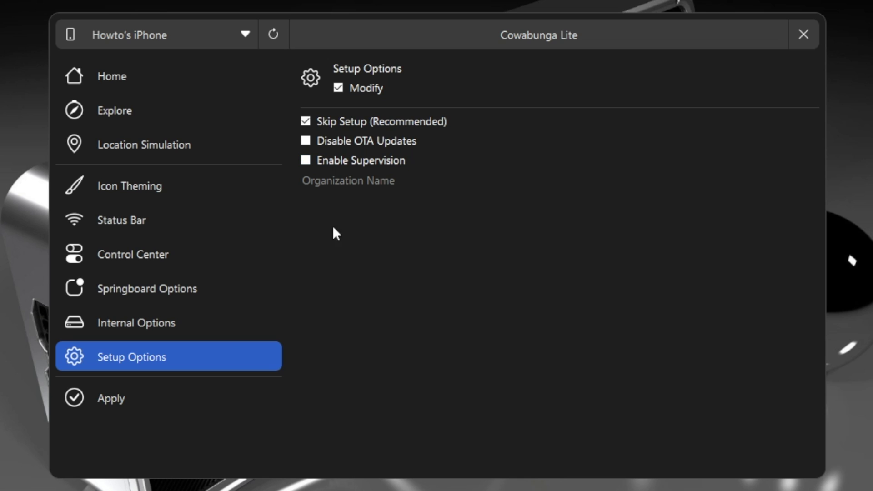
{"action": "left_click", "coordinate": [121, 399]}
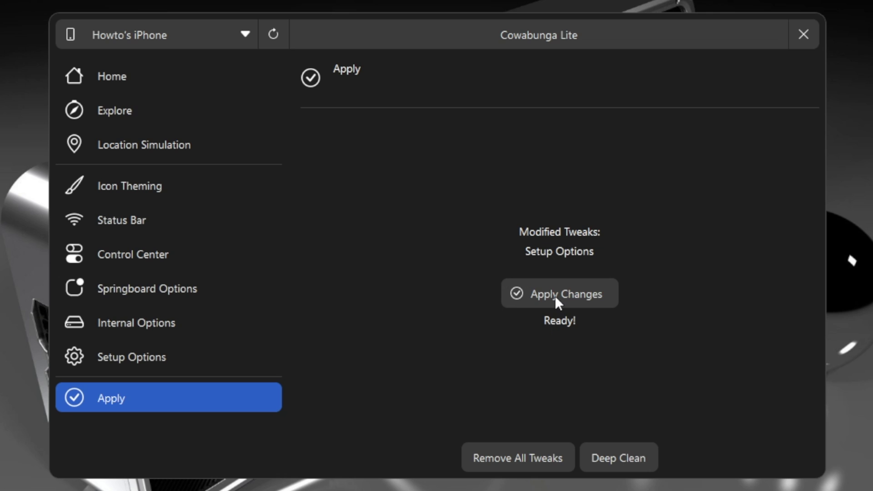
Step: Download the Odysseus theme from the Explore catalogue and view it under Icon Theming
{"action": "left_click", "coordinate": [109, 114]}
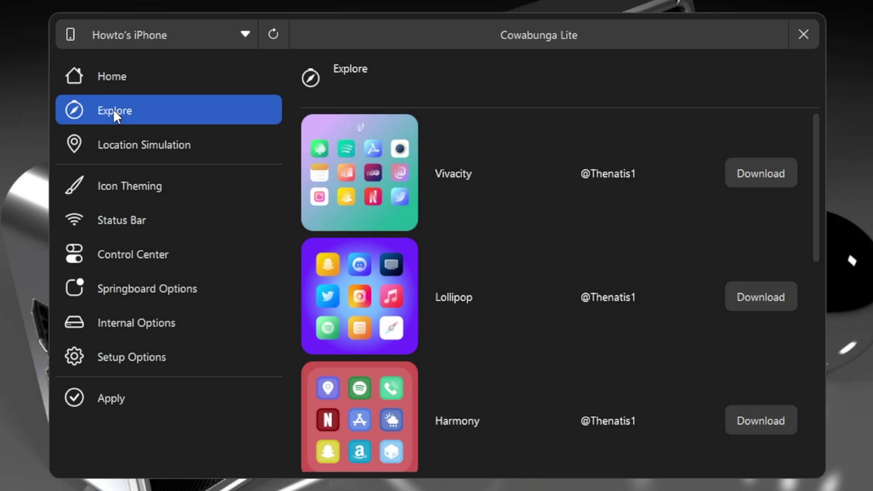
{"action": "scroll", "coordinate": [452, 195], "scroll_direction": "down", "scroll_amount": 3}
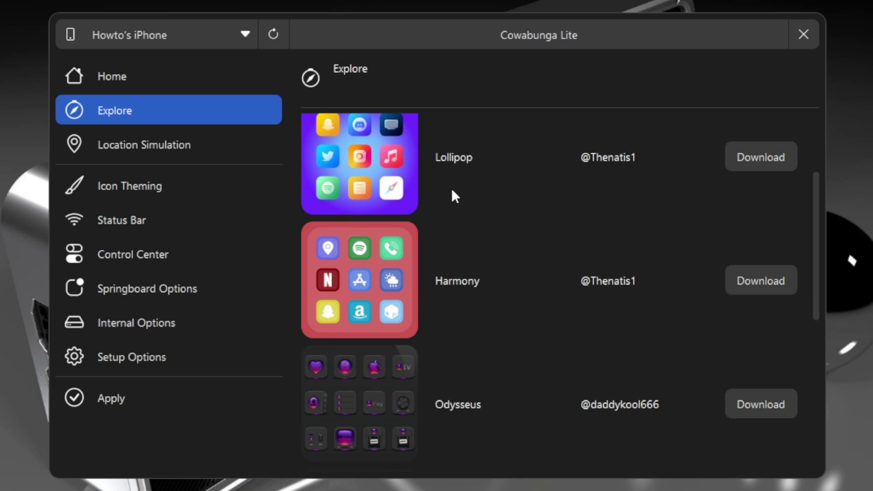
{"action": "scroll", "coordinate": [452, 191], "scroll_direction": "down", "scroll_amount": 6}
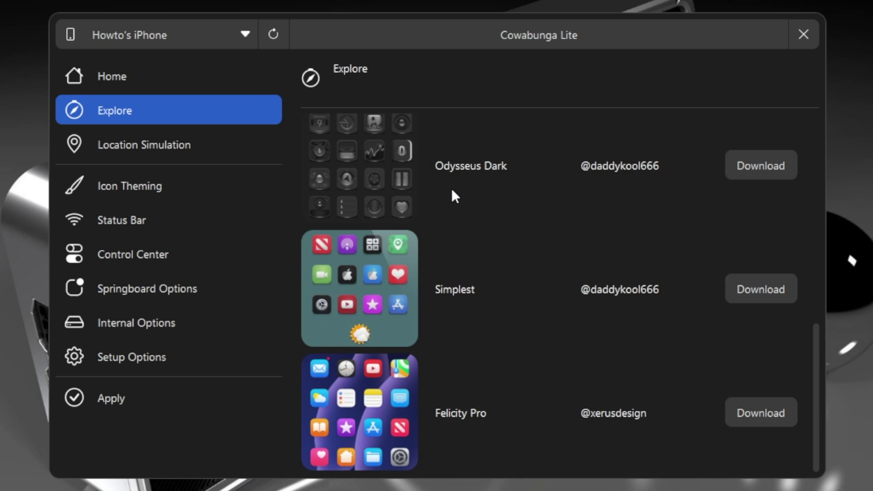
{"action": "scroll", "coordinate": [473, 217], "scroll_direction": "up", "scroll_amount": 8}
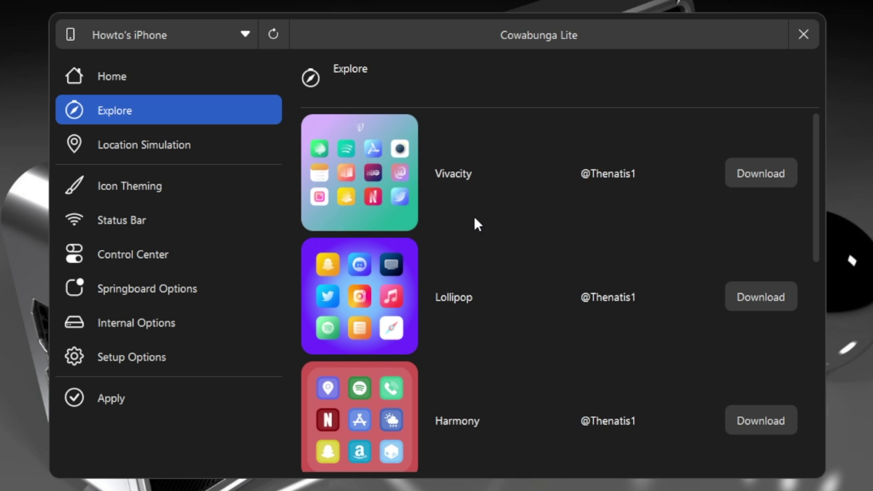
{"action": "scroll", "coordinate": [473, 216], "scroll_direction": "down", "scroll_amount": 4}
{"action": "left_click", "coordinate": [768, 358]}
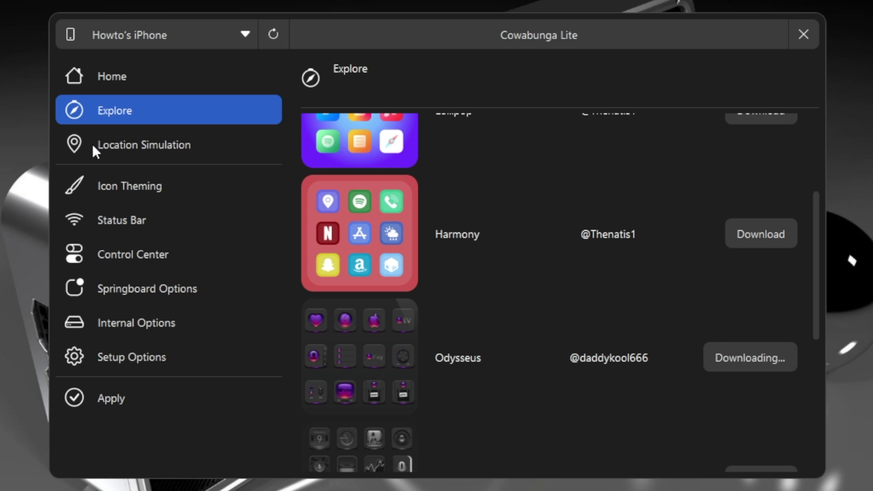
{"action": "left_click", "coordinate": [122, 192]}
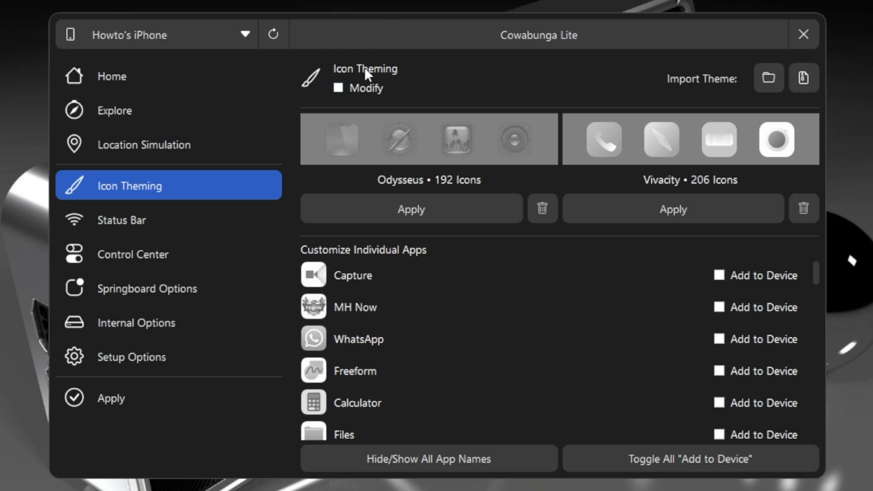
Step: Enable icon theme modifications and delete the Vivacity theme
{"action": "left_click", "coordinate": [337, 89]}
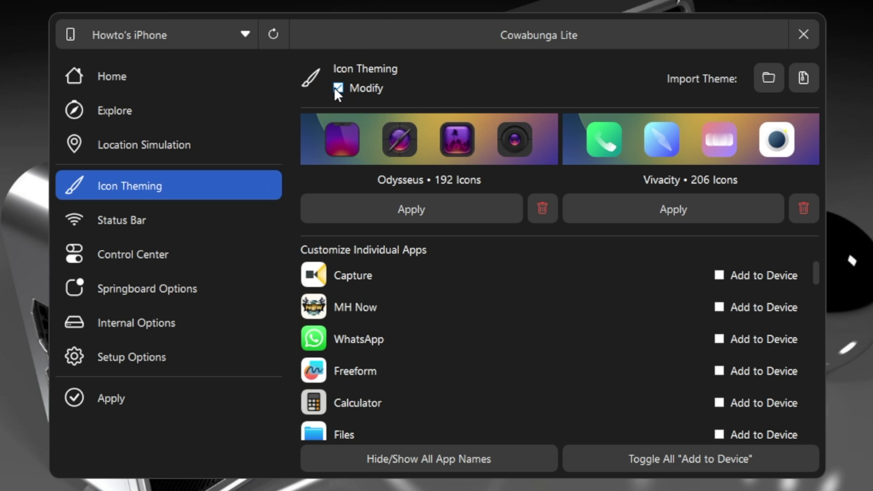
{"action": "left_click", "coordinate": [803, 208]}
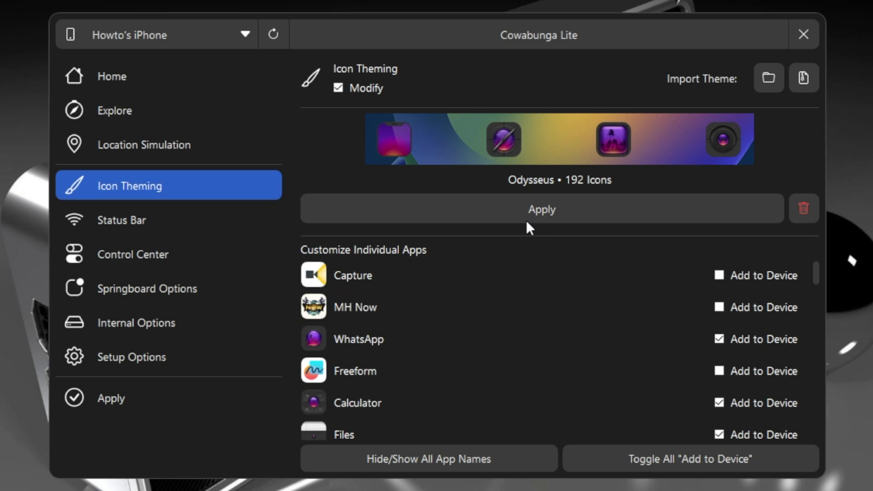
Step: Apply the Icon Theming and Setup Options tweaks, then dismiss the Find My iPhone error
{"action": "left_click", "coordinate": [117, 392]}
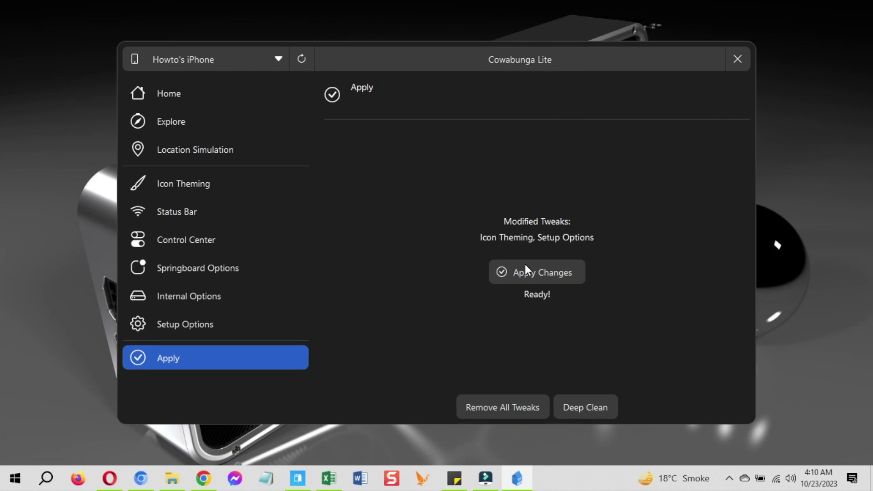
{"action": "left_click", "coordinate": [541, 285]}
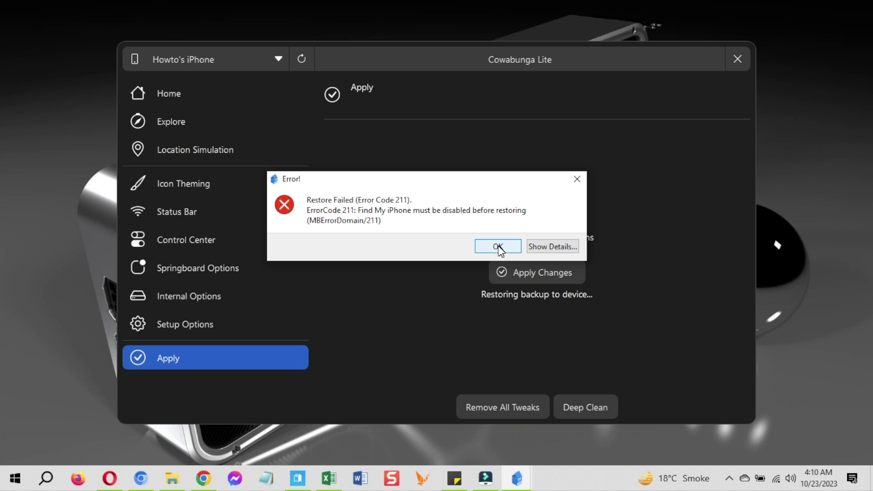
{"action": "left_click", "coordinate": [498, 247]}
{"action": "left_click", "coordinate": [495, 248]}
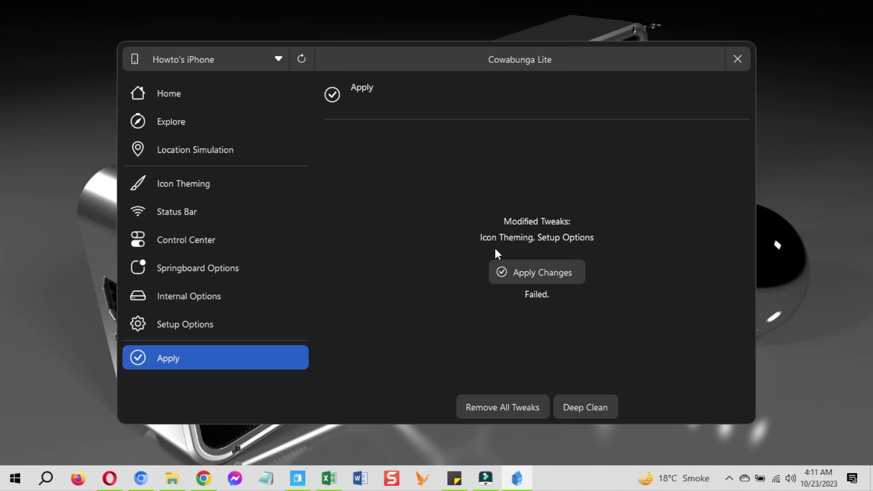
Step: Re-apply the Icon Theming and Setup Options tweaks and dismiss the success restart notice
{"action": "left_click", "coordinate": [511, 273]}
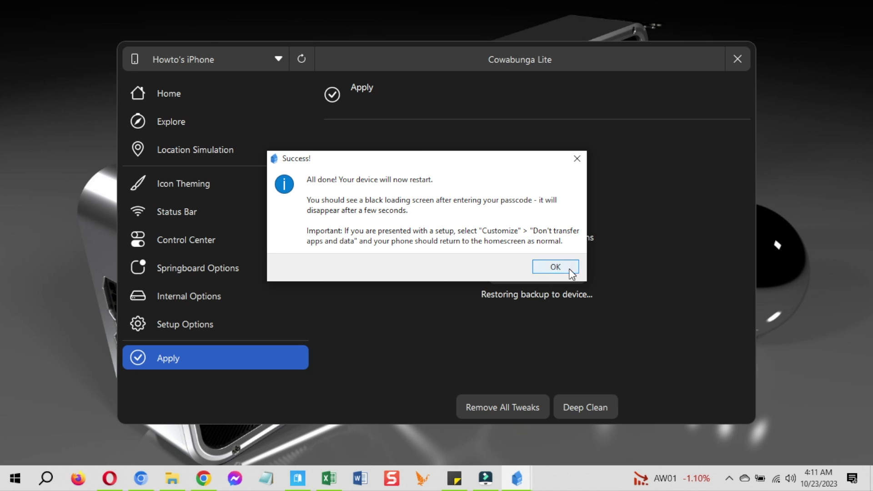
{"action": "left_click", "coordinate": [562, 268]}
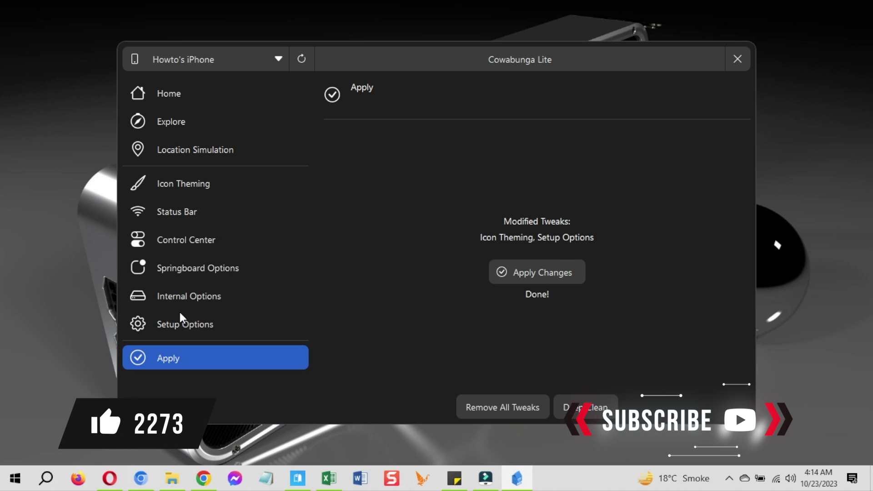
Step: Turn on Disable OTA Updates and Enable Supervision in Setup Options
{"action": "left_click", "coordinate": [191, 326]}
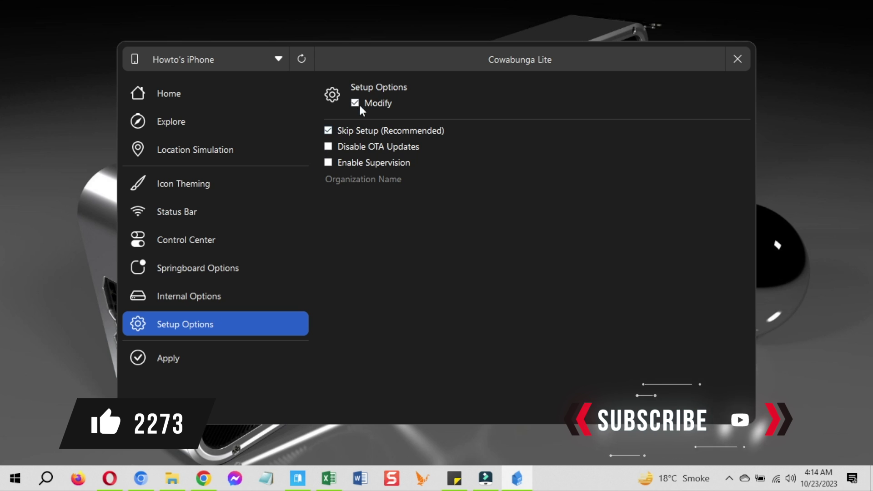
{"action": "left_click", "coordinate": [328, 147]}
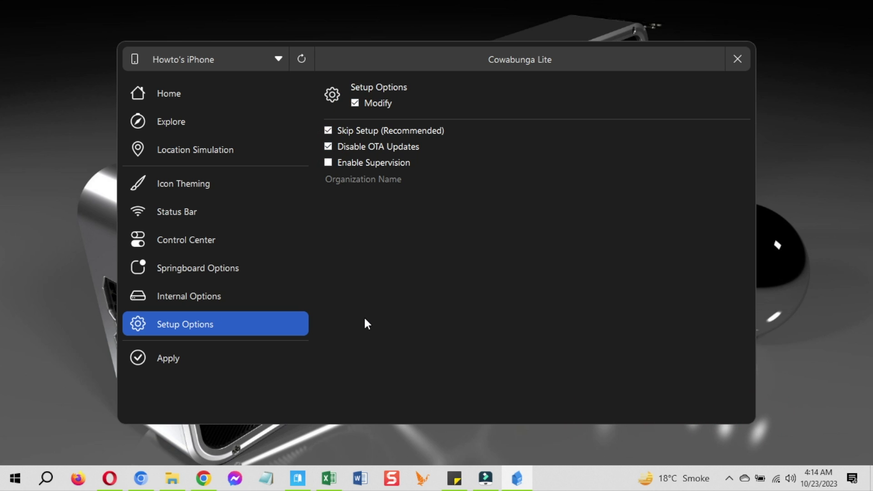
{"action": "left_click", "coordinate": [328, 163]}
Step: Enable Springboard Options modification and slow UI Animation Speed to 1.92
{"action": "left_click", "coordinate": [200, 297]}
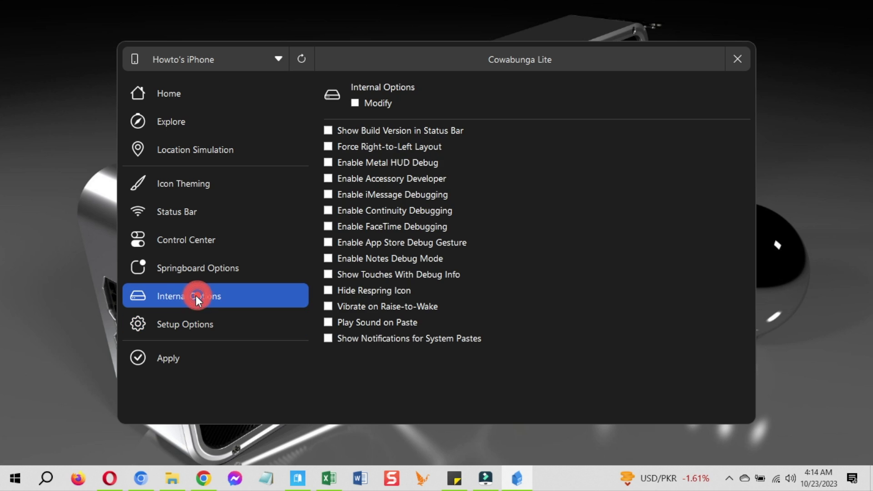
{"action": "left_click", "coordinate": [197, 274]}
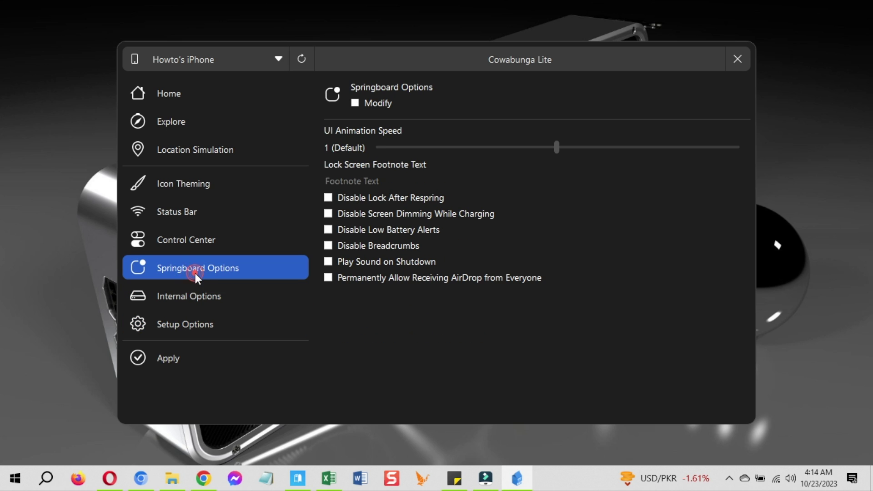
{"action": "left_click", "coordinate": [556, 147]}
{"action": "left_click", "coordinate": [440, 145]}
{"action": "left_click", "coordinate": [361, 104]}
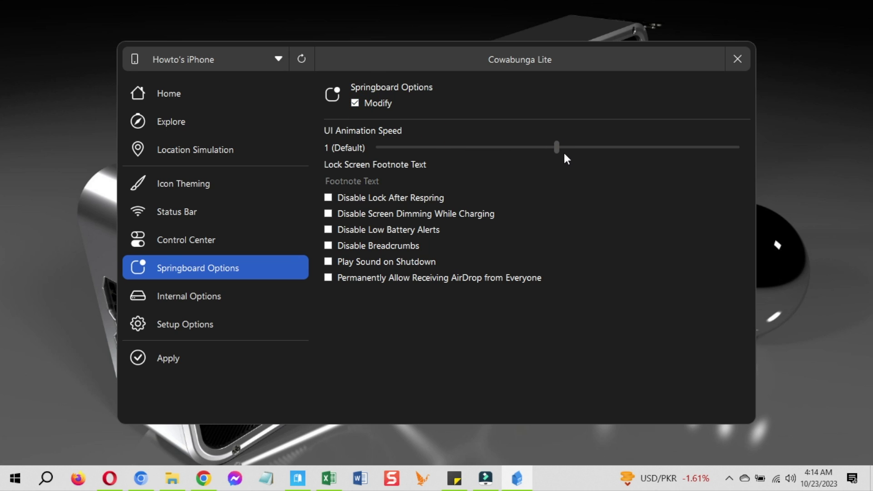
{"action": "left_click_drag", "start_coordinate": [556, 148], "coordinate": [723, 162]}
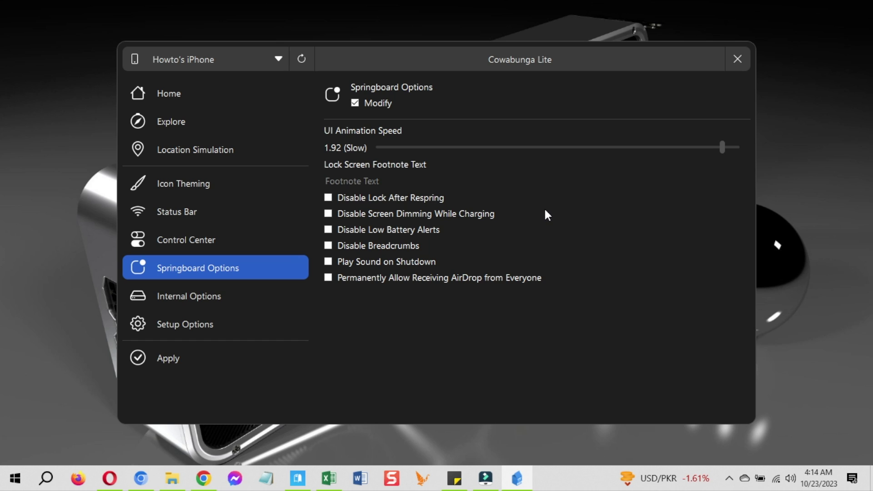
{"action": "left_click", "coordinate": [171, 359]}
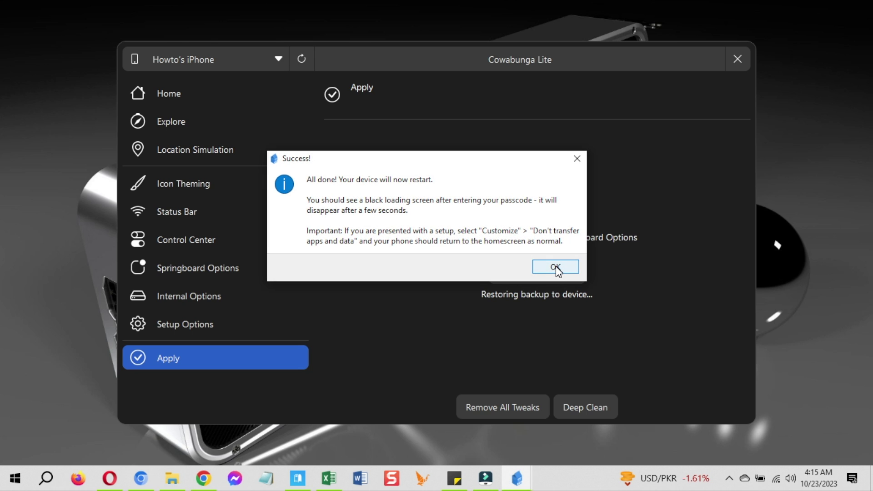
Step: Dismiss the success notice after applying Icon Theming, Setup and Springboard tweaks
{"action": "left_click", "coordinate": [555, 266]}
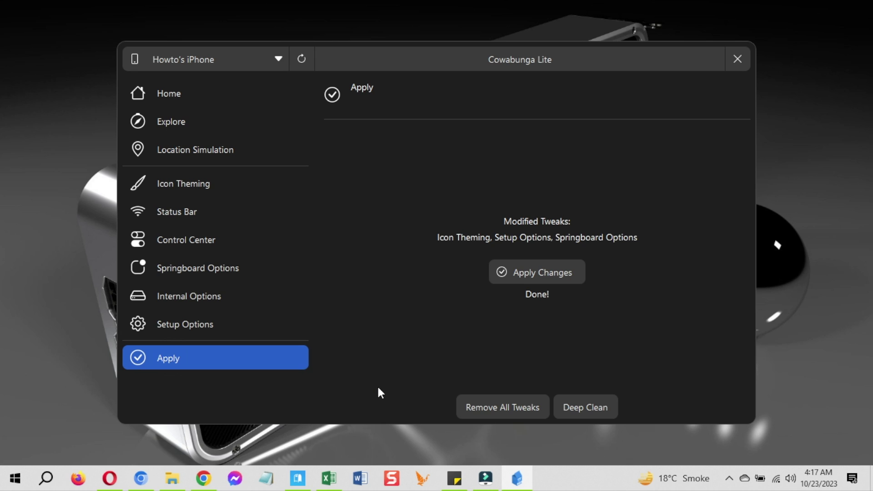
Step: Remove all tweaks from the iPhone, confirm with Yes, and dismiss the restart notice
{"action": "left_click", "coordinate": [487, 409]}
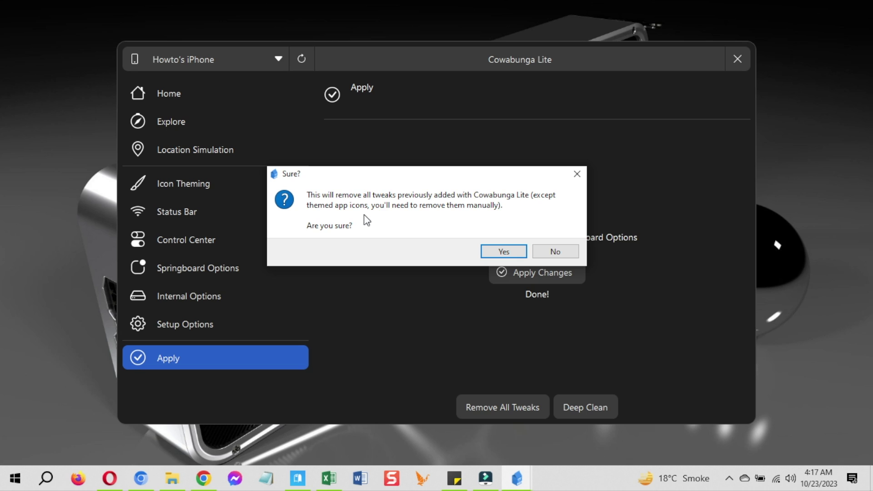
{"action": "left_click", "coordinate": [494, 251]}
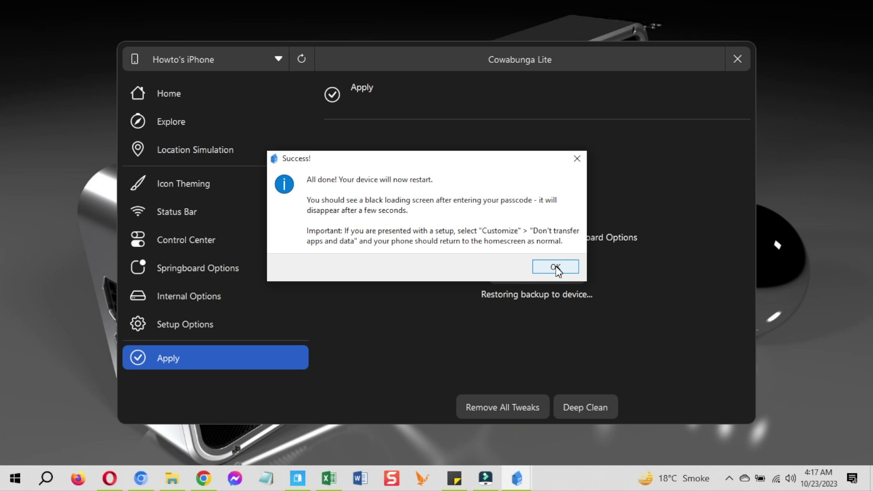
{"action": "left_click", "coordinate": [555, 268]}
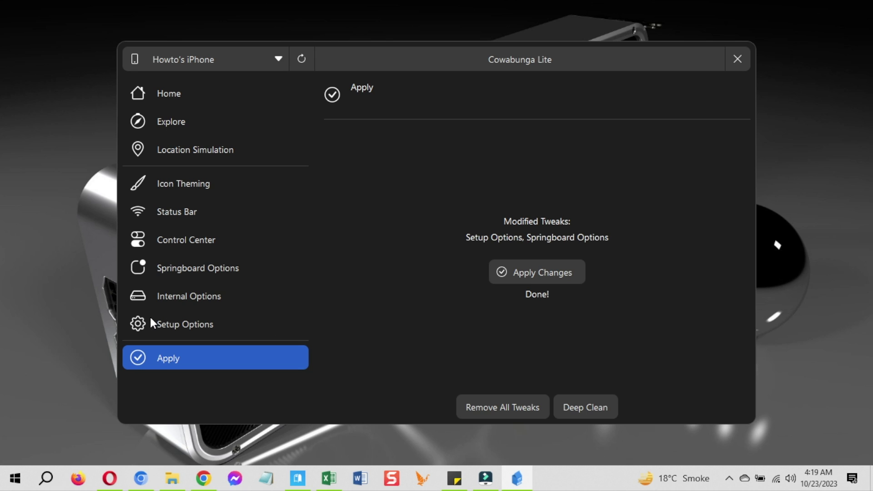
Step: Untick Modify for both Setup Options and Springboard Options
{"action": "left_click", "coordinate": [150, 317]}
{"action": "left_click", "coordinate": [355, 104]}
{"action": "left_click", "coordinate": [198, 284]}
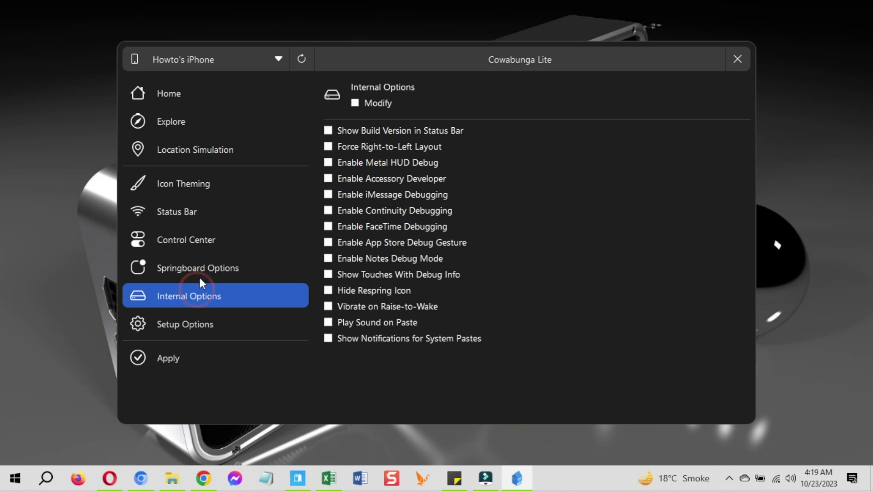
{"action": "left_click", "coordinate": [200, 275]}
{"action": "left_click", "coordinate": [351, 101]}
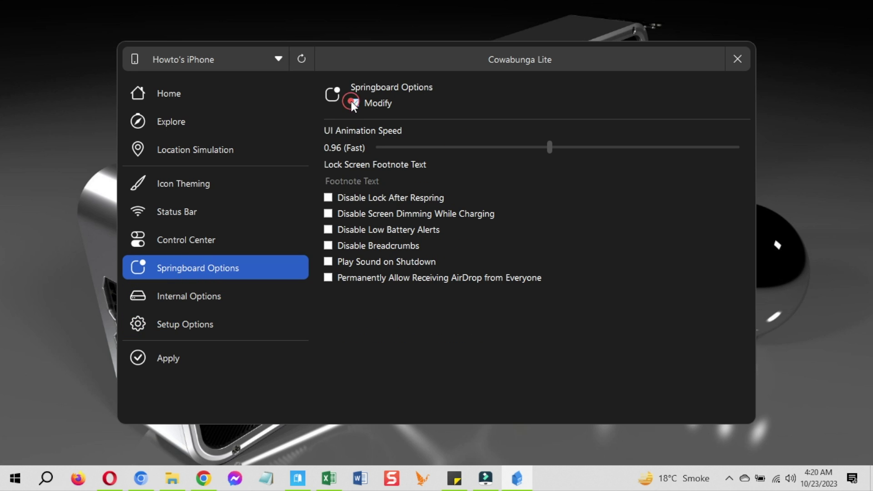
Step: Delete the Odysseus icon theme and stop modifying Icon Theming
{"action": "left_click", "coordinate": [177, 238]}
{"action": "left_click", "coordinate": [208, 178]}
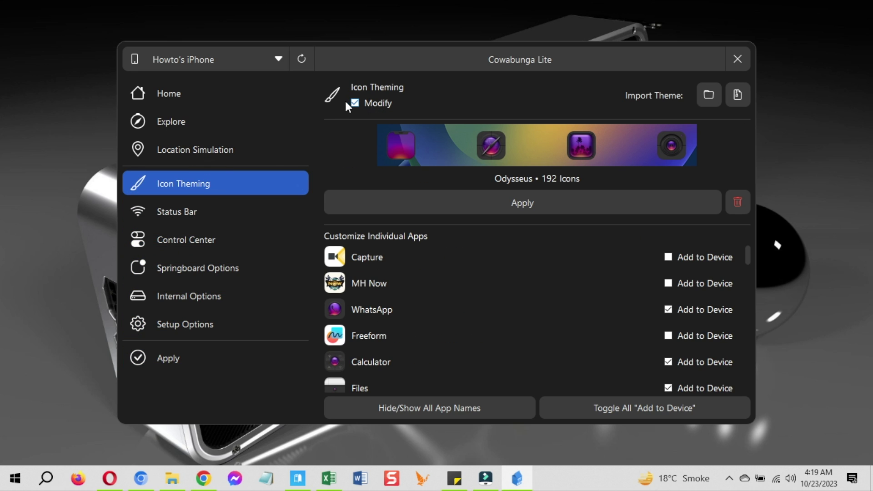
{"action": "left_click", "coordinate": [741, 203]}
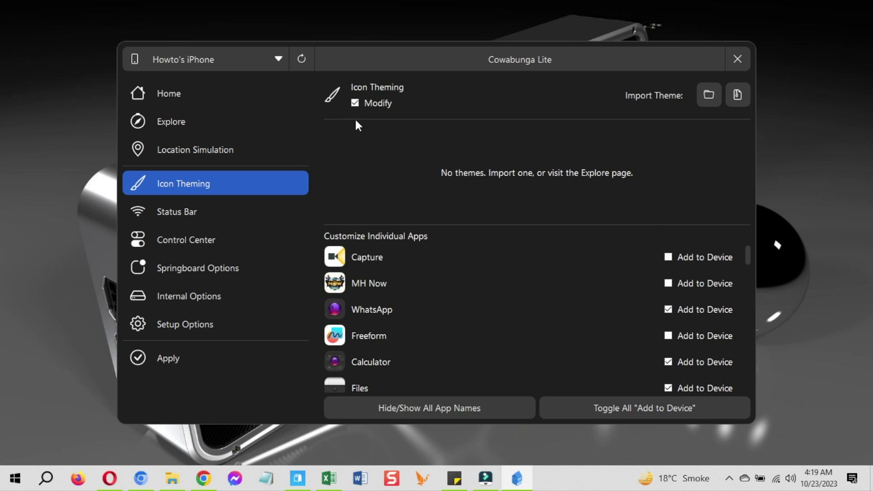
{"action": "left_click", "coordinate": [355, 103]}
{"action": "left_click", "coordinate": [178, 359]}
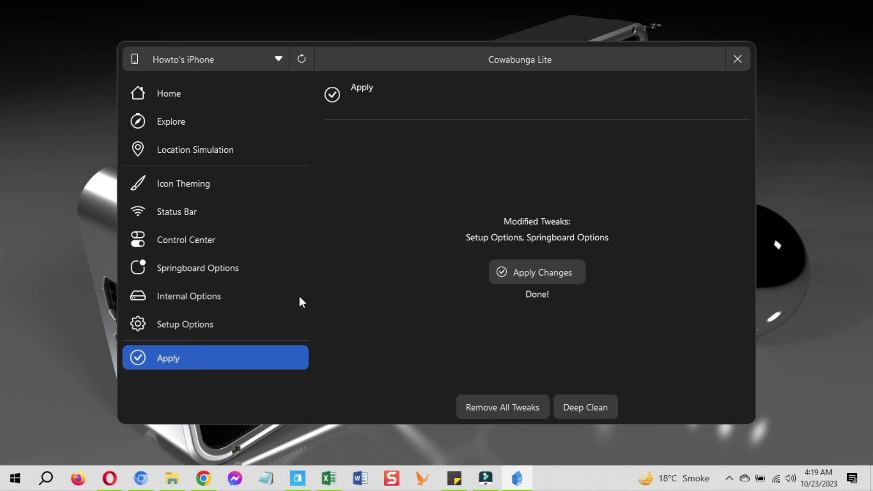
Step: Apply the cleared settings so Modified Tweaks reads None, then dismiss the restart notice
{"action": "left_click", "coordinate": [523, 273]}
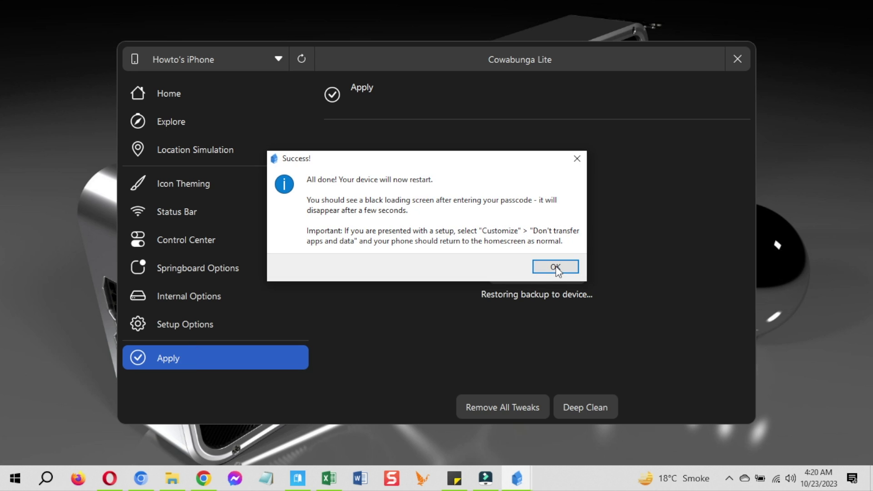
{"action": "left_click", "coordinate": [570, 266]}
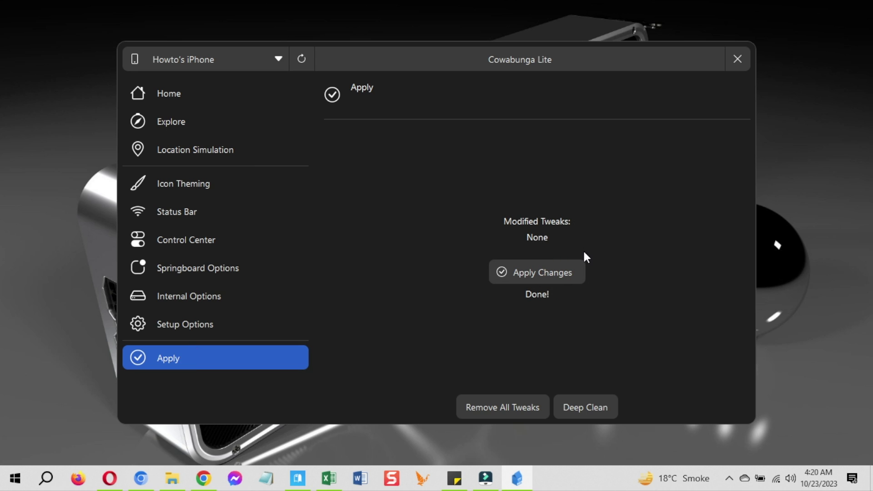